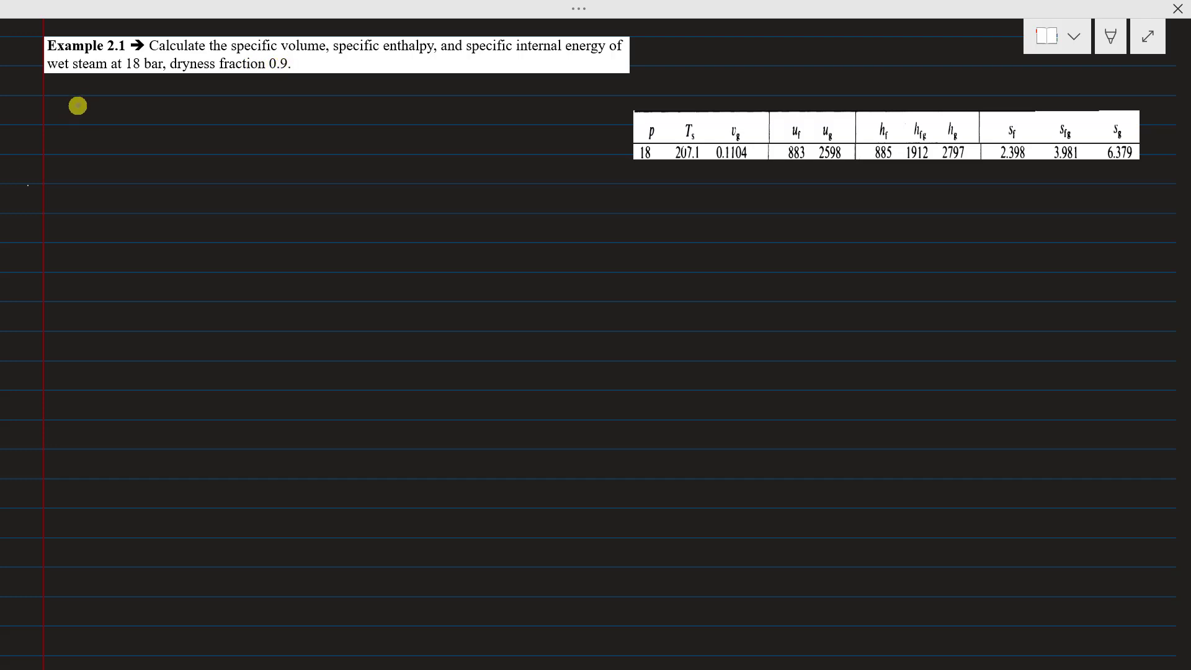
# Handwrite the unknowns v = ?, h = ?, u = ? and the givens P = 18 bar, x = 0.9.
pyautogui.moveTo(73, 109); pyautogui.dragTo(112, 109)
pyautogui.moveTo(104, 113); pyautogui.dragTo(114, 112)
pyautogui.click(125, 118)
pyautogui.moveTo(210, 116)
pyautogui.mouseDown()
pyautogui.moveTo(335, 114)
pyautogui.moveTo(354, 99)
pyautogui.moveTo(362, 121)
pyautogui.moveTo(519, 113)
pyautogui.mouseUp()
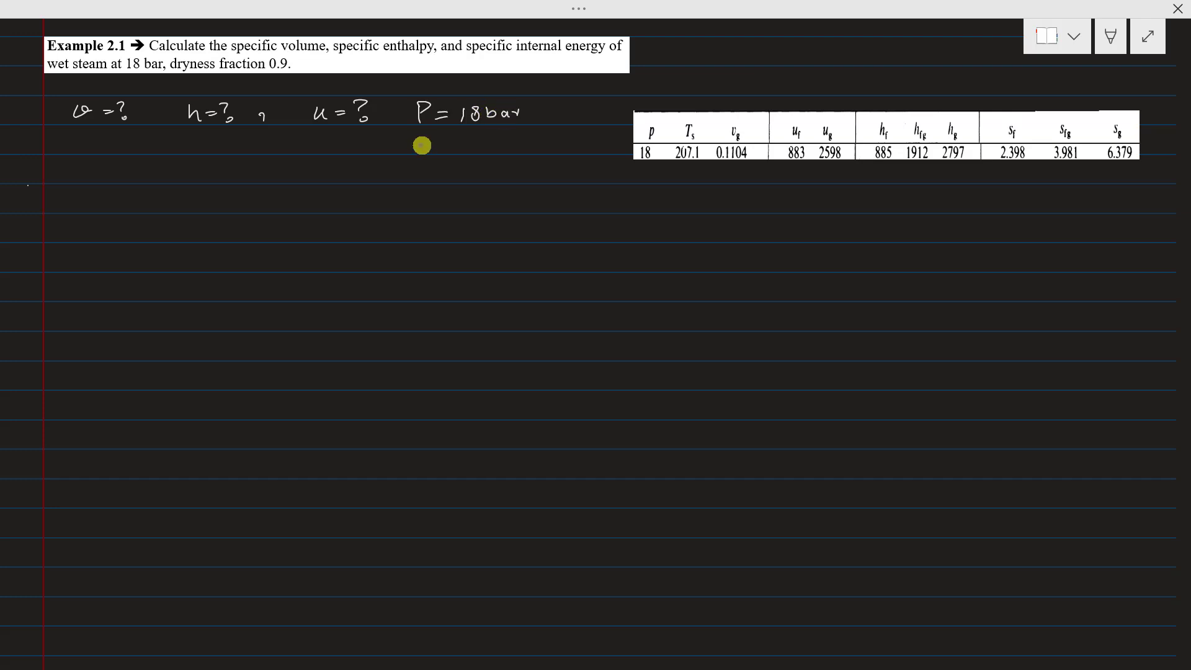
pyautogui.moveTo(433, 152); pyautogui.dragTo(499, 151)
pyautogui.click(488, 147)
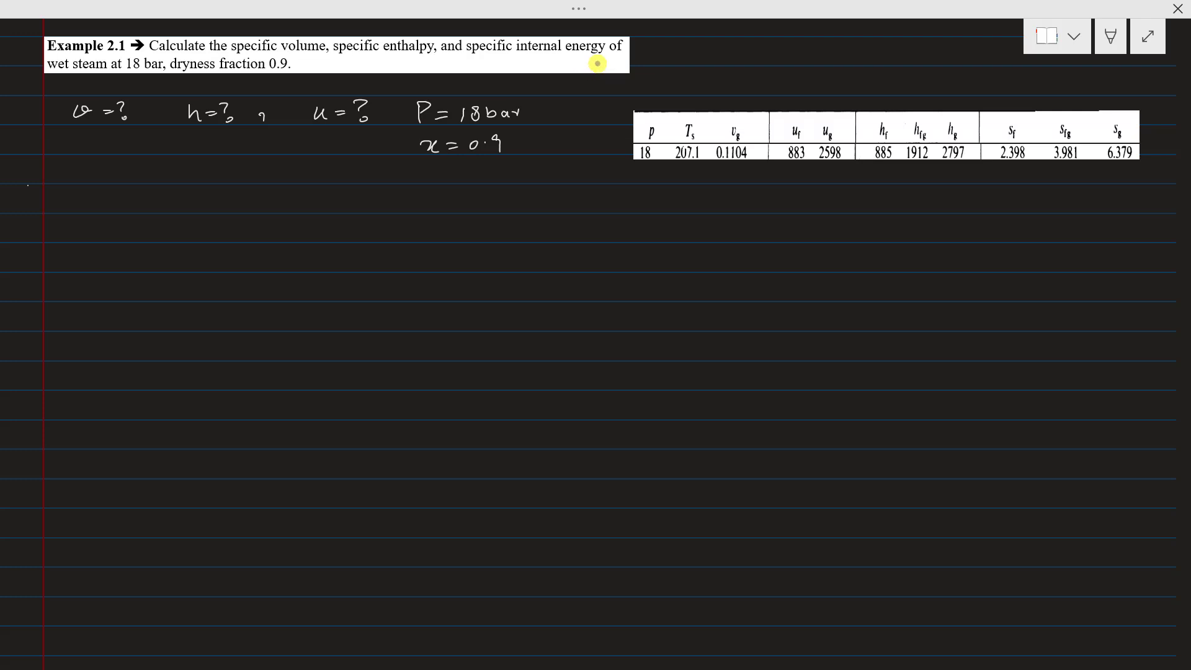
# Label the steam table 'Rogers and Mayhew'.
pyautogui.moveTo(675, 78); pyautogui.dragTo(895, 88)
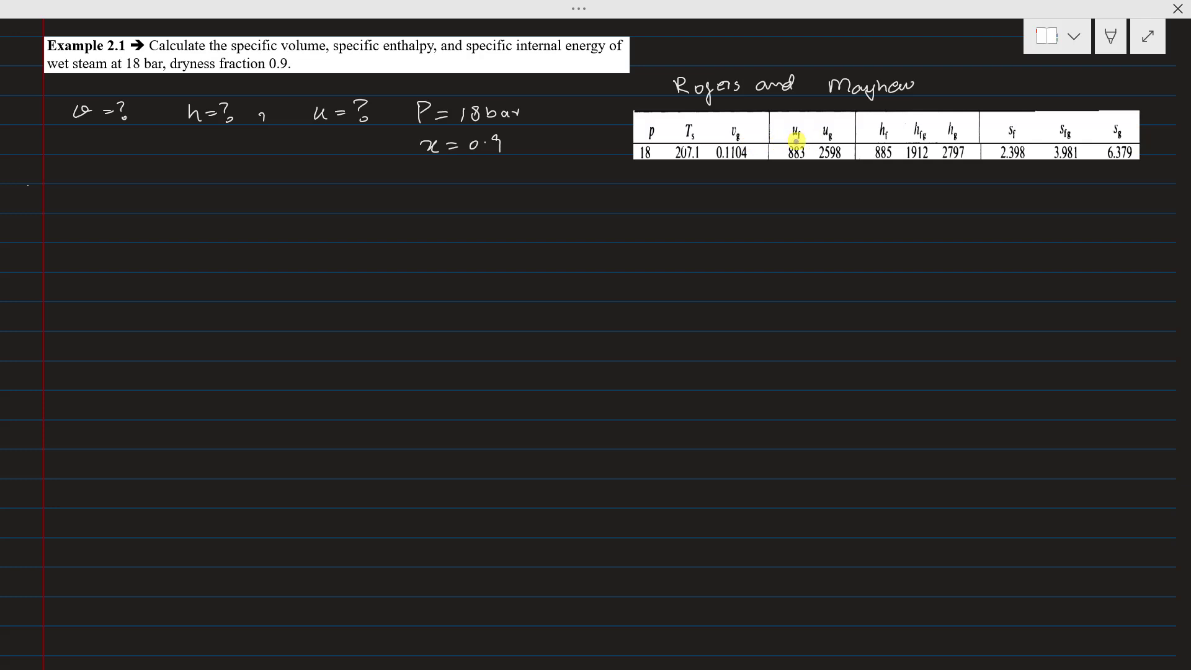
# Start the solution below the givens with the heading and an '@ 18 bar' line.
pyautogui.moveTo(58, 169)
pyautogui.mouseDown()
pyautogui.moveTo(111, 172)
pyautogui.moveTo(178, 212)
pyautogui.moveTo(320, 198)
pyautogui.mouseUp()
# Write vg = 0.1104 m³/kg after '@ 18 bar'.
pyautogui.moveTo(330, 199)
pyautogui.mouseDown()
pyautogui.moveTo(327, 223)
pyautogui.moveTo(352, 202)
pyautogui.mouseUp()
pyautogui.moveTo(345, 209); pyautogui.dragTo(353, 209)
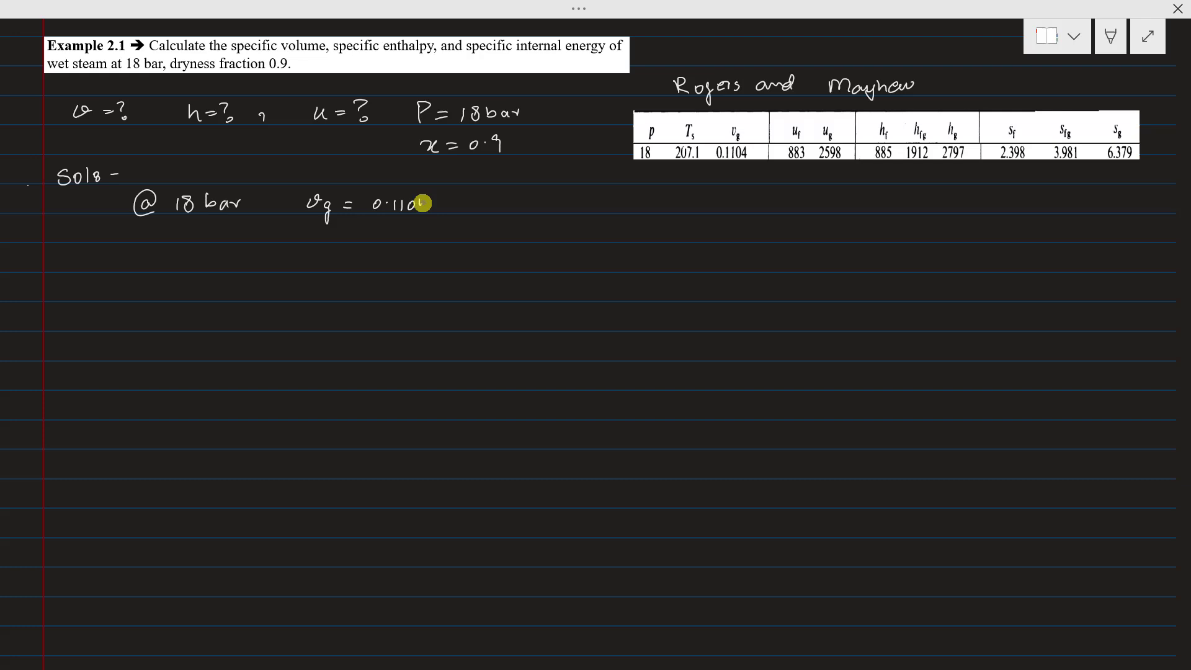
pyautogui.moveTo(435, 208); pyautogui.dragTo(462, 200)
pyautogui.moveTo(473, 197); pyautogui.dragTo(489, 220)
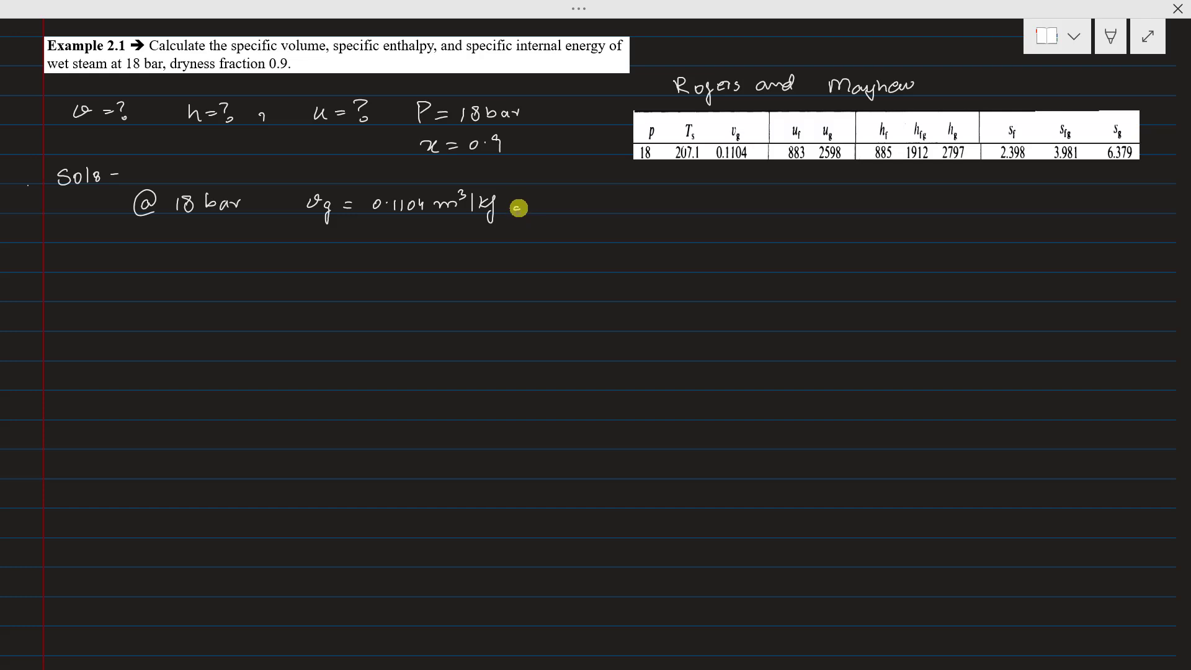
pyautogui.moveTo(517, 208); pyautogui.dragTo(515, 216)
# Add hf = 885 and hfg = 1912 from the steam table.
pyautogui.moveTo(571, 195); pyautogui.dragTo(584, 213)
pyautogui.moveTo(590, 203)
pyautogui.mouseDown()
pyautogui.moveTo(597, 218)
pyautogui.moveTo(619, 206)
pyautogui.mouseUp()
pyautogui.moveTo(609, 211); pyautogui.dragTo(655, 211)
pyautogui.moveTo(662, 198); pyautogui.dragTo(661, 212)
pyautogui.moveTo(663, 198)
pyautogui.mouseDown()
pyautogui.moveTo(717, 205)
pyautogui.moveTo(727, 227)
pyautogui.moveTo(753, 218)
pyautogui.mouseUp()
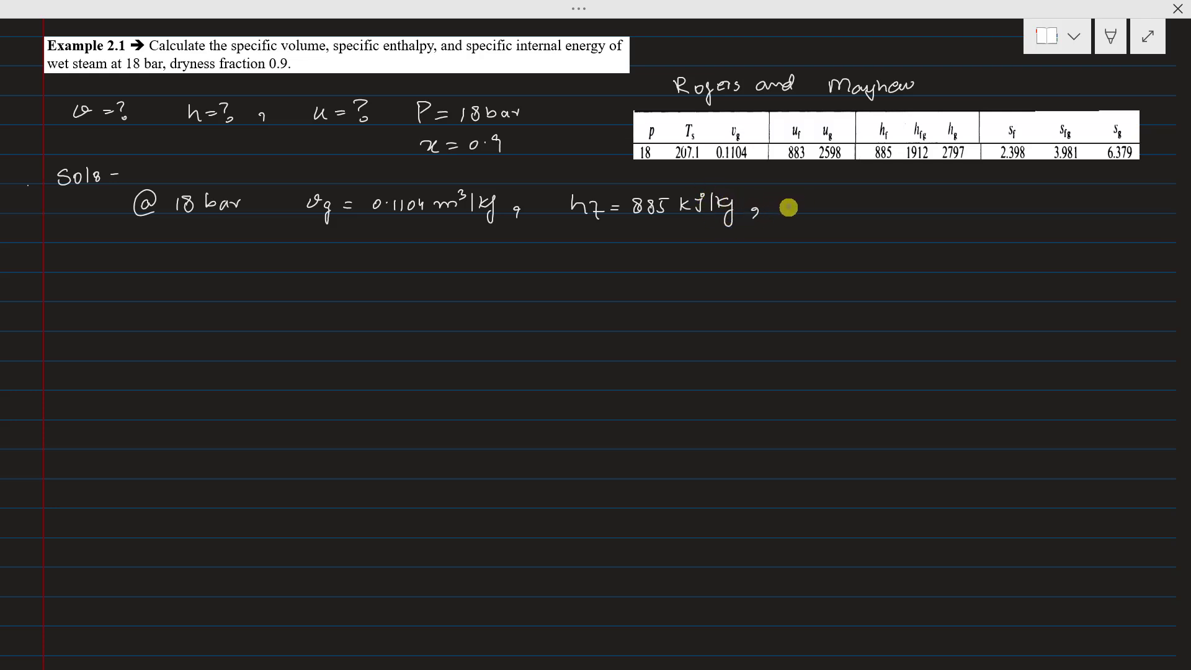
pyautogui.moveTo(801, 215)
pyautogui.mouseDown()
pyautogui.moveTo(816, 229)
pyautogui.moveTo(842, 207)
pyautogui.moveTo(899, 208)
pyautogui.mouseUp()
pyautogui.moveTo(911, 207); pyautogui.dragTo(910, 212)
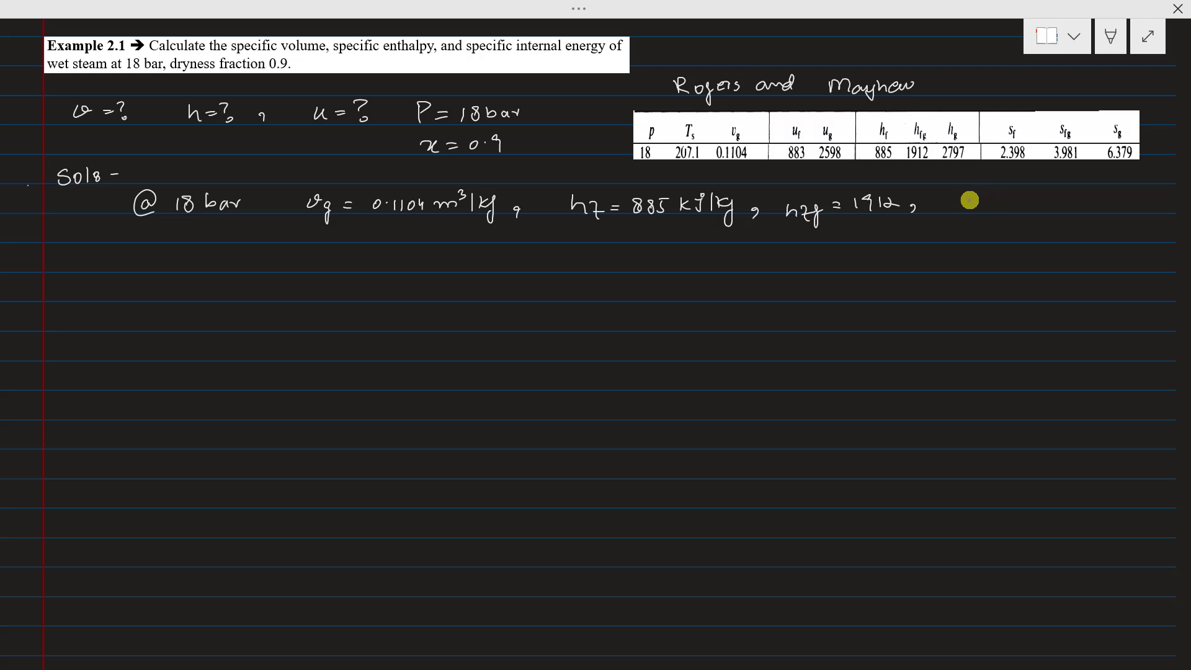
# Add uf = 883 and, below it, ug = 2598 kJ/kg.
pyautogui.moveTo(967, 200)
pyautogui.mouseDown()
pyautogui.moveTo(984, 216)
pyautogui.moveTo(1034, 201)
pyautogui.moveTo(1099, 219)
pyautogui.mouseUp()
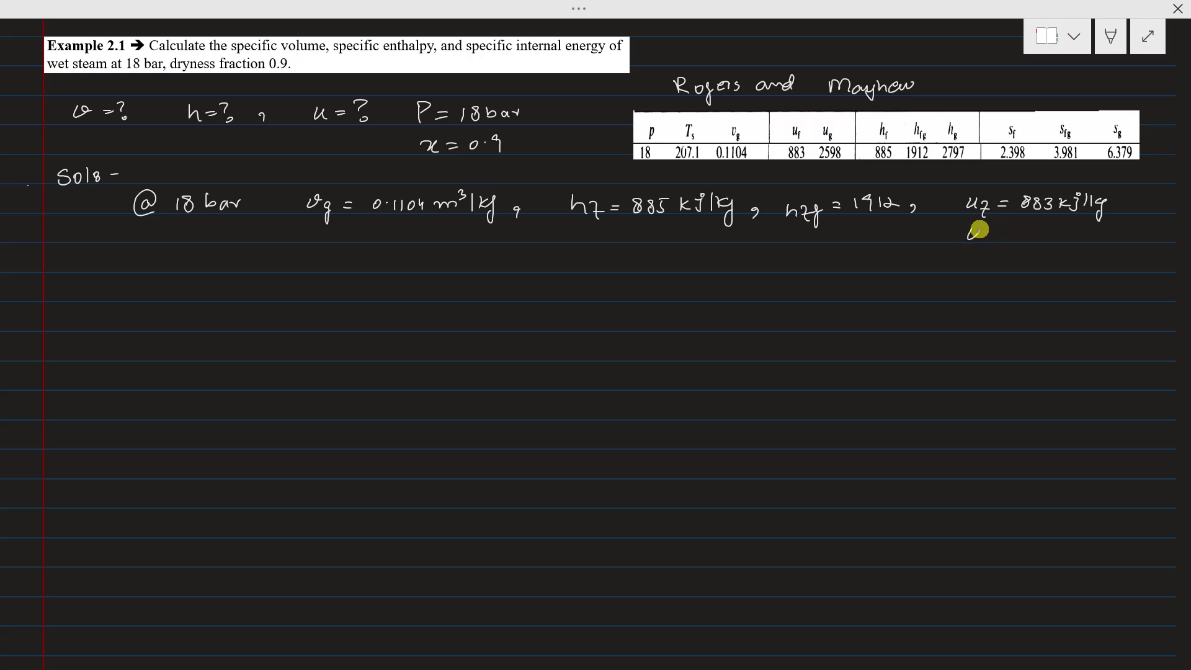
pyautogui.moveTo(978, 230); pyautogui.dragTo(985, 249)
pyautogui.moveTo(1000, 233)
pyautogui.mouseDown()
pyautogui.moveTo(1046, 230)
pyautogui.moveTo(1060, 243)
pyautogui.moveTo(1110, 225)
pyautogui.moveTo(1124, 253)
pyautogui.mouseUp()
# Finish the ug unit and write v = x·vg = 0.9 × 0.1104 = 0.0994 m³/kg.
pyautogui.click(1138, 243)
pyautogui.moveTo(174, 256)
pyautogui.mouseDown()
pyautogui.moveTo(178, 266)
pyautogui.moveTo(314, 269)
pyautogui.mouseUp()
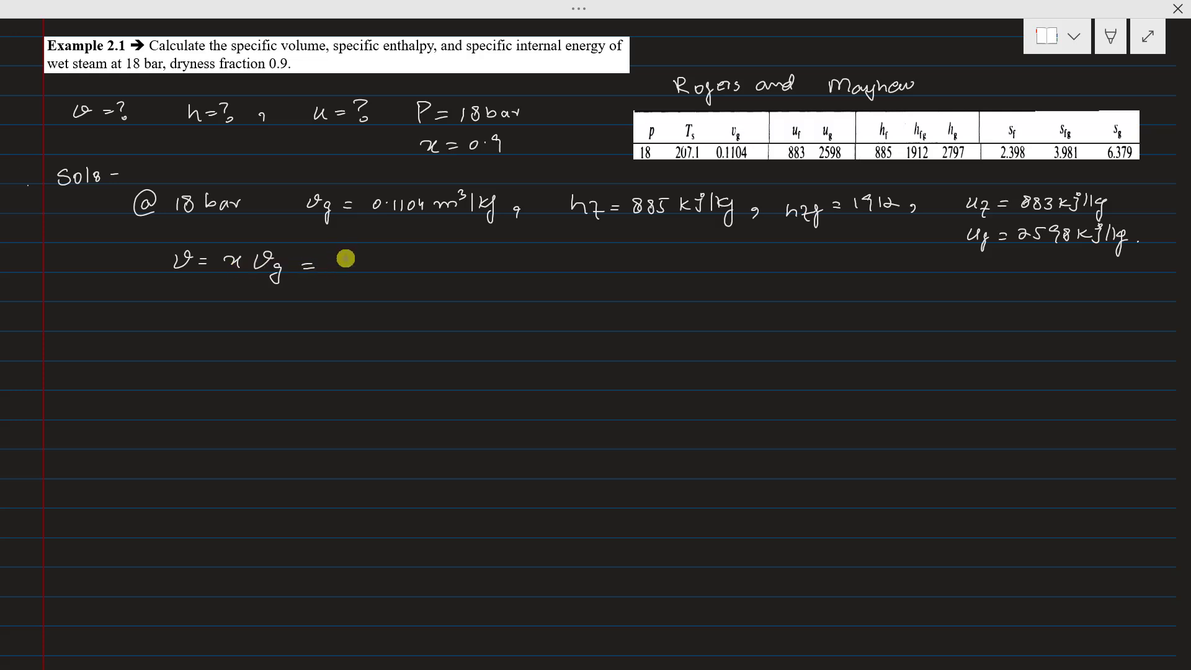
pyautogui.moveTo(333, 266); pyautogui.dragTo(581, 270)
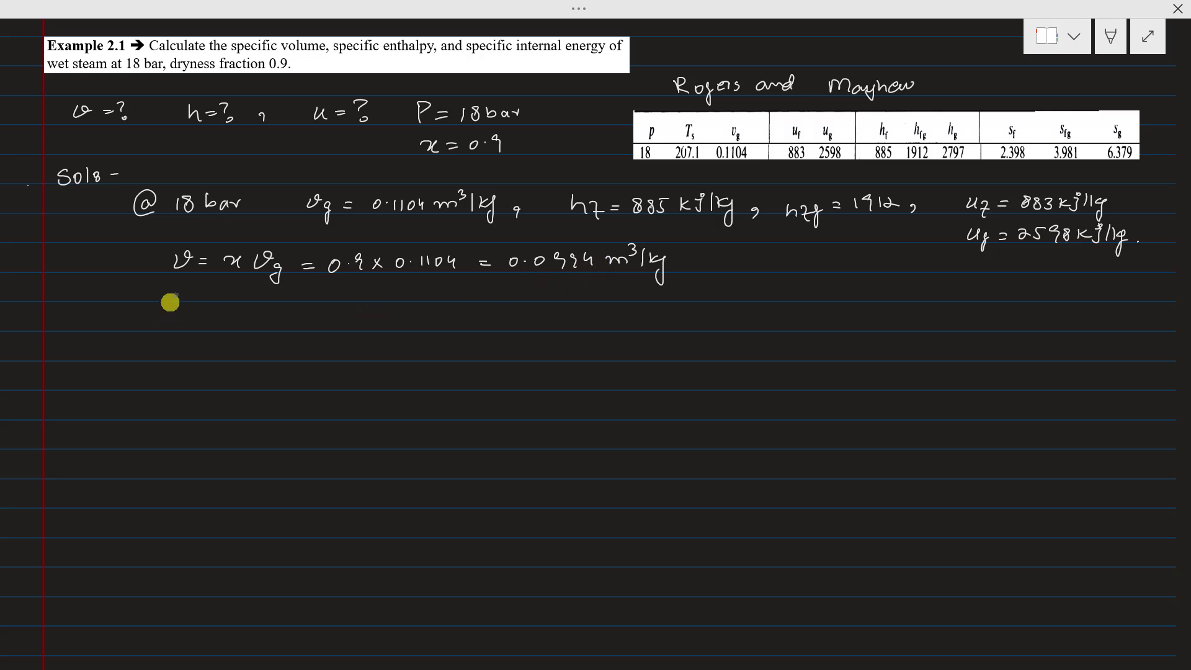
# Write h = hf + x·hfg = 883 + (0.9)(1912) = 2605.8 kJ/kg, circling step numbers 1 and 2.
pyautogui.moveTo(176, 308); pyautogui.dragTo(226, 316)
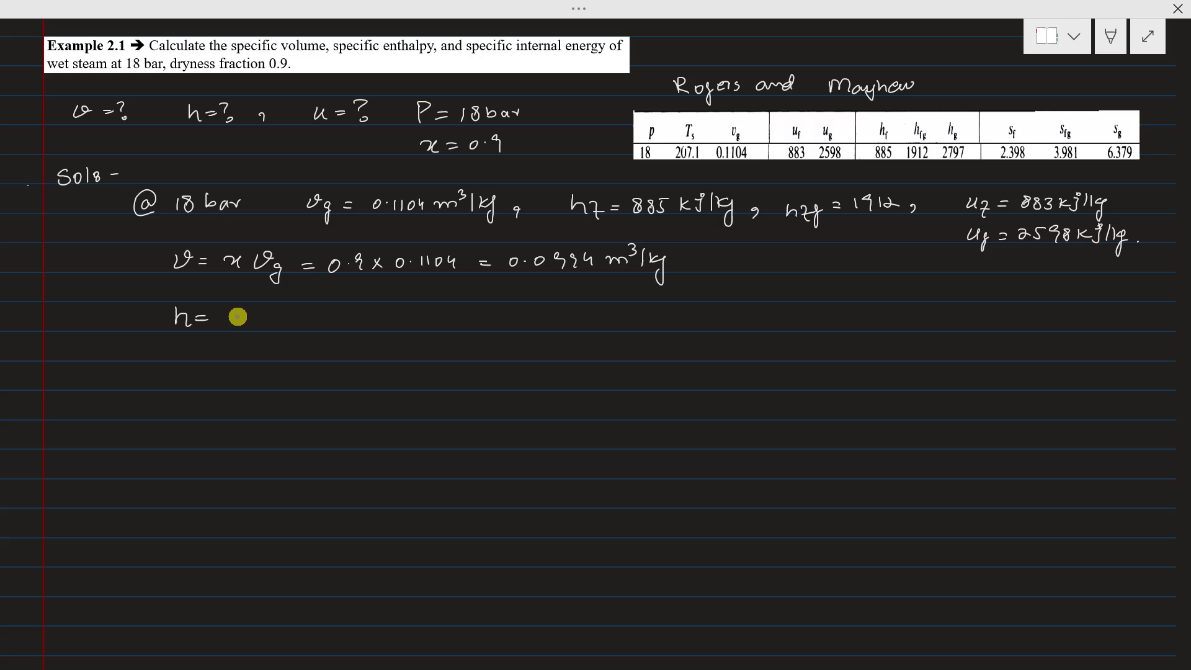
pyautogui.moveTo(236, 319)
pyautogui.mouseDown()
pyautogui.moveTo(565, 316)
pyautogui.moveTo(570, 332)
pyautogui.mouseUp()
pyautogui.moveTo(583, 319); pyautogui.dragTo(622, 323)
pyautogui.moveTo(219, 346); pyautogui.dragTo(231, 360)
pyautogui.moveTo(237, 354); pyautogui.dragTo(280, 361)
pyautogui.moveTo(288, 347); pyautogui.dragTo(286, 359)
pyautogui.moveTo(299, 351); pyautogui.dragTo(384, 351)
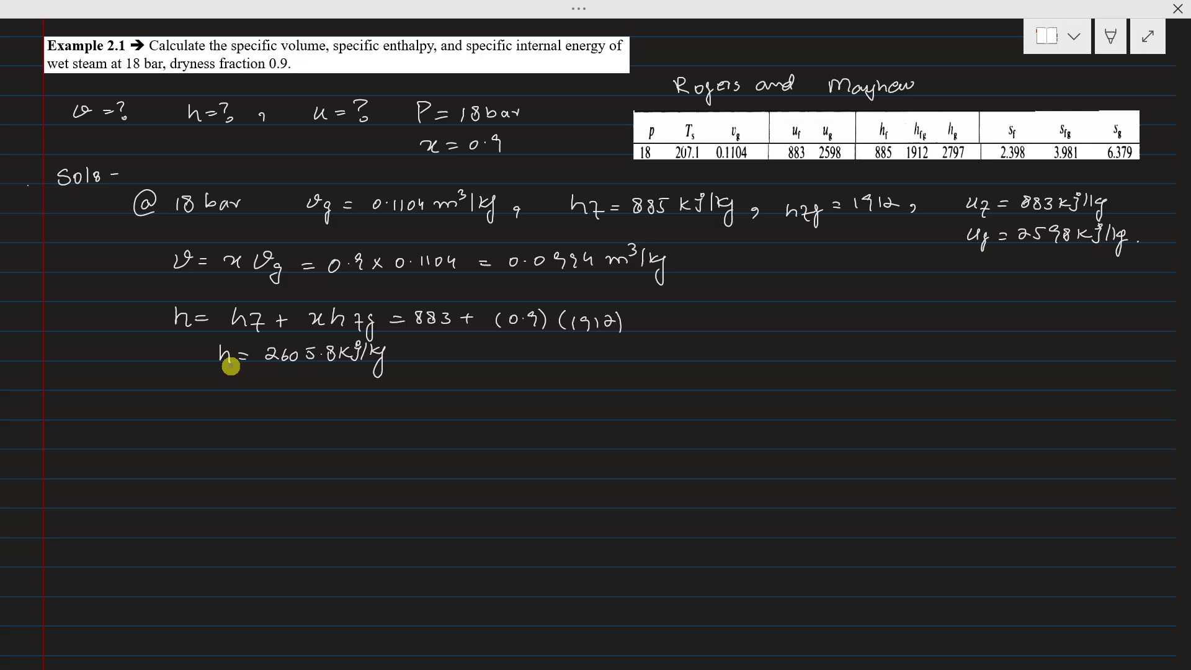
pyautogui.moveTo(96, 253); pyautogui.dragTo(97, 271)
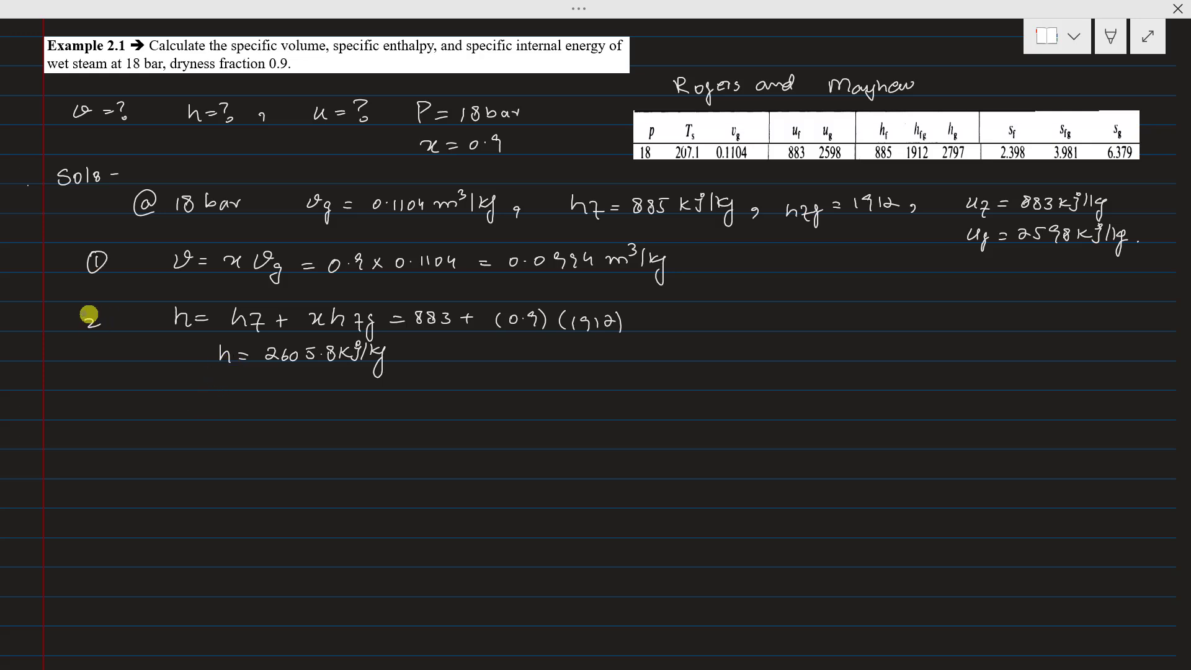
pyautogui.moveTo(89, 314); pyautogui.dragTo(93, 313)
# Write circled step 3, u = (1−x)uf + x·ug, substituting (1−0.9)(883) + 0.9(2598).
pyautogui.moveTo(94, 402)
pyautogui.mouseDown()
pyautogui.moveTo(64, 404)
pyautogui.moveTo(96, 398)
pyautogui.mouseUp()
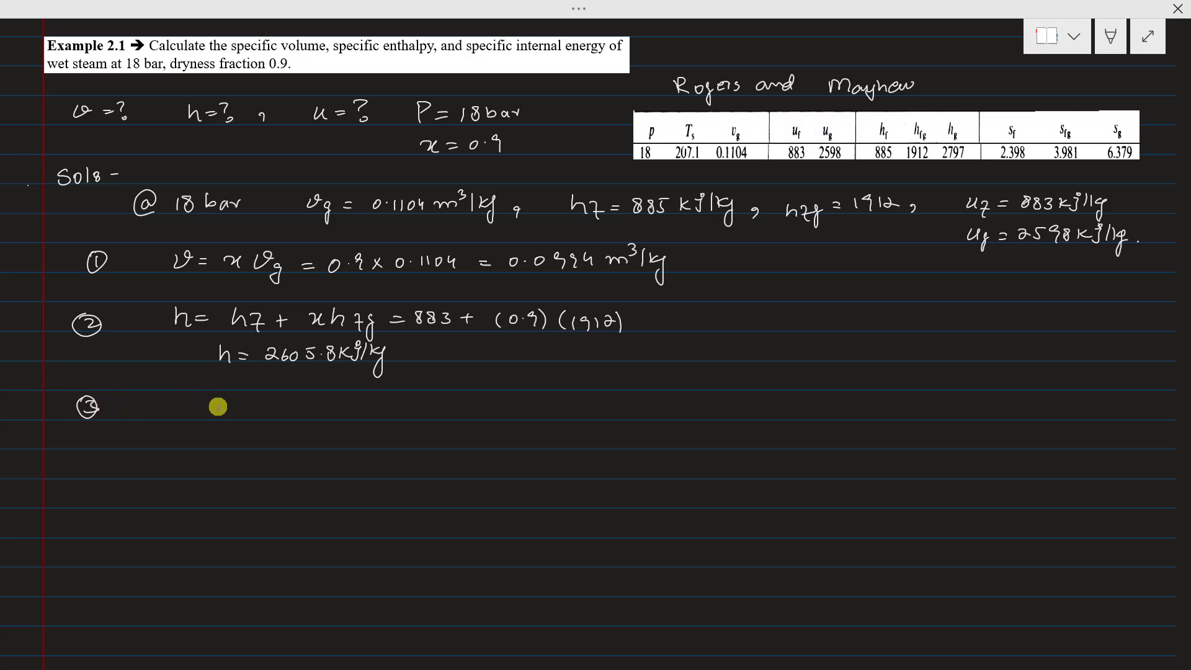
pyautogui.moveTo(219, 404)
pyautogui.mouseDown()
pyautogui.moveTo(234, 417)
pyautogui.moveTo(321, 405)
pyautogui.moveTo(514, 409)
pyautogui.mouseUp()
pyautogui.moveTo(263, 442)
pyautogui.mouseDown()
pyautogui.moveTo(339, 438)
pyautogui.moveTo(370, 450)
pyautogui.mouseUp()
pyautogui.moveTo(381, 437)
pyautogui.mouseDown()
pyautogui.moveTo(379, 454)
pyautogui.moveTo(438, 442)
pyautogui.moveTo(422, 462)
pyautogui.moveTo(463, 440)
pyautogui.moveTo(487, 452)
pyautogui.moveTo(582, 436)
pyautogui.moveTo(588, 451)
pyautogui.mouseUp()
pyautogui.click(473, 447)
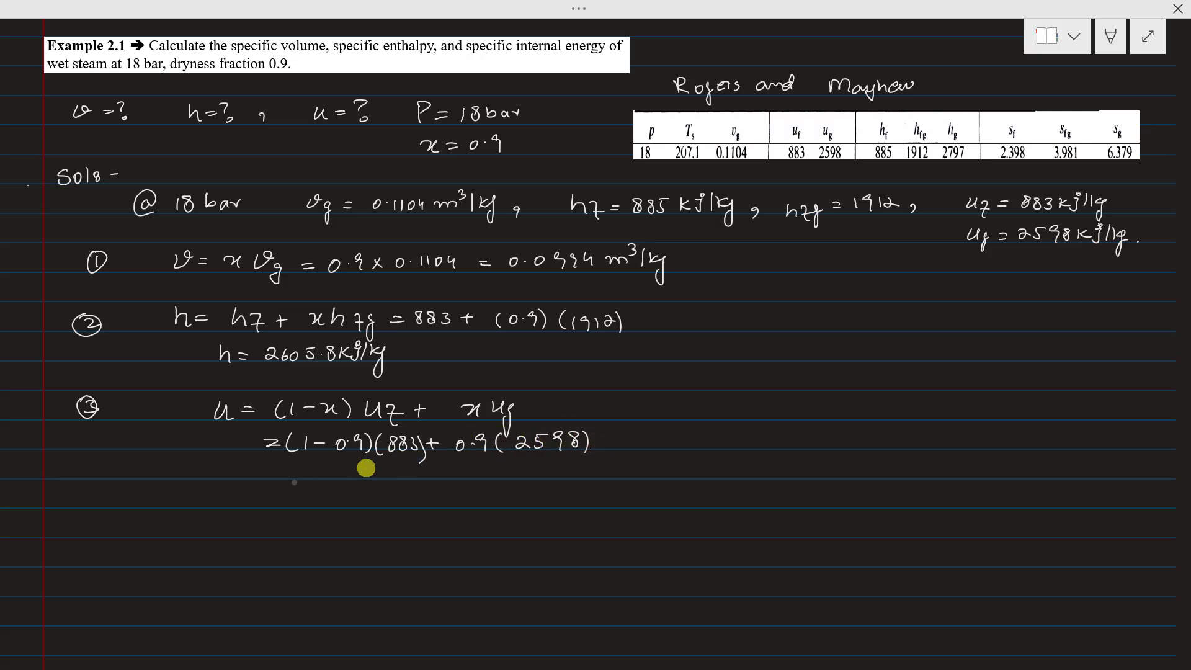
# Write the result u = 2426.5 kJ/kg and mark it Ans.
pyautogui.moveTo(211, 464)
pyautogui.mouseDown()
pyautogui.moveTo(221, 482)
pyautogui.moveTo(244, 471)
pyautogui.mouseUp()
pyautogui.moveTo(233, 478); pyautogui.dragTo(246, 479)
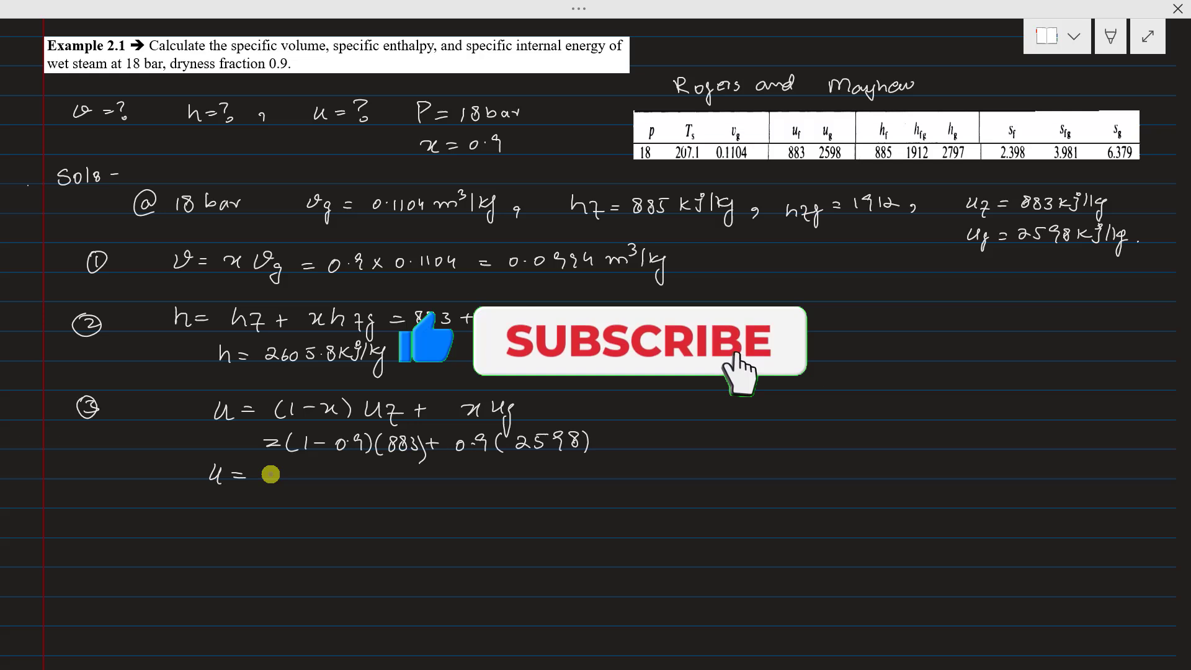
pyautogui.moveTo(260, 466)
pyautogui.mouseDown()
pyautogui.moveTo(290, 481)
pyautogui.moveTo(372, 464)
pyautogui.moveTo(401, 494)
pyautogui.moveTo(472, 477)
pyautogui.mouseUp()
pyautogui.moveTo(423, 487); pyautogui.dragTo(461, 487)
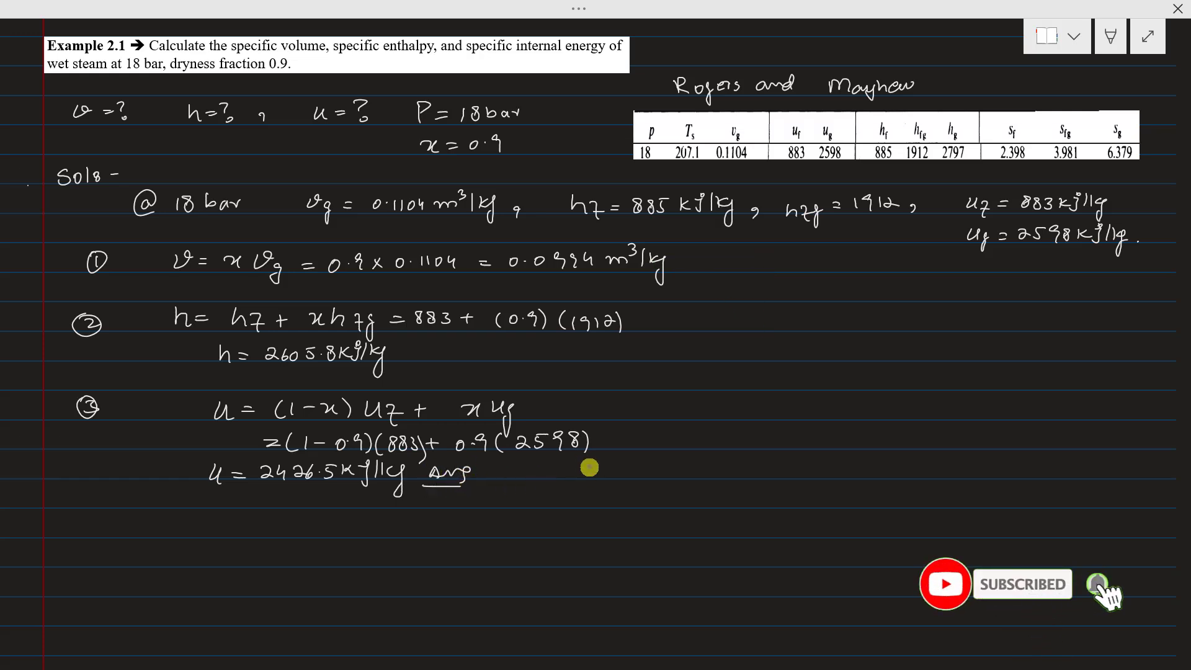